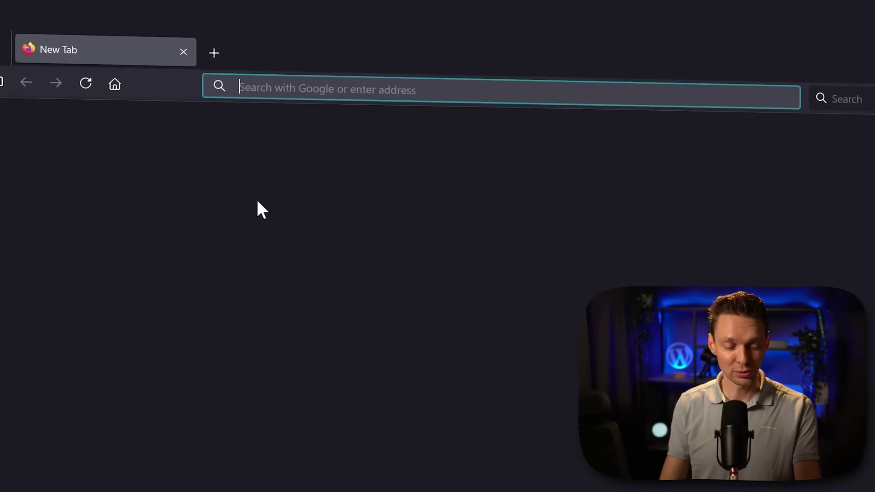
- Load wp.discount/flexpricing in the Firefox address bar to reach the FlexPricing homepage
type("wp.discount/")
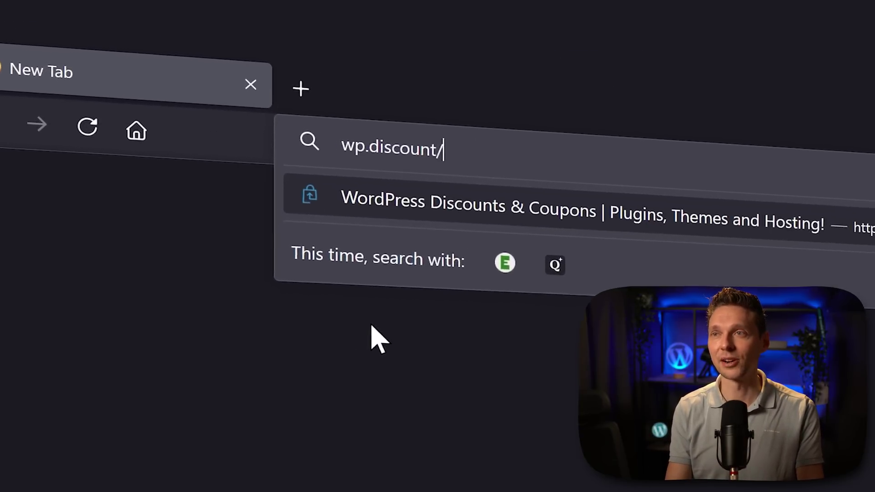
type("flexpricing")
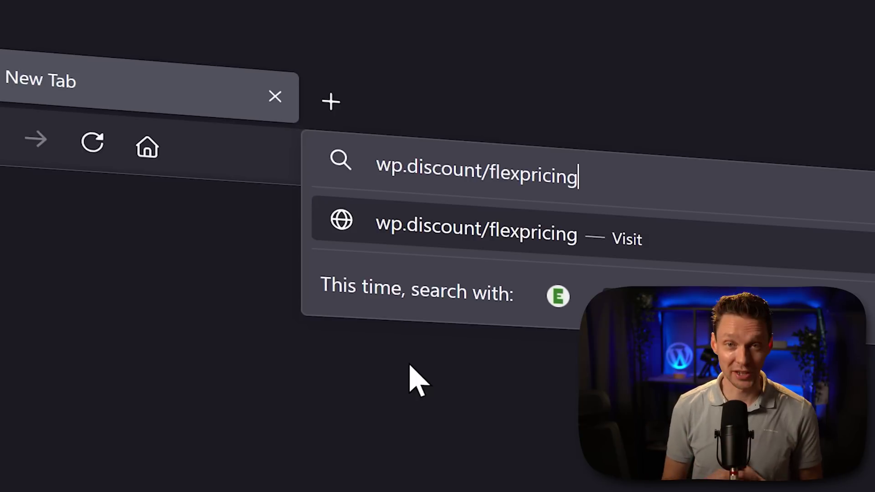
key("Return")
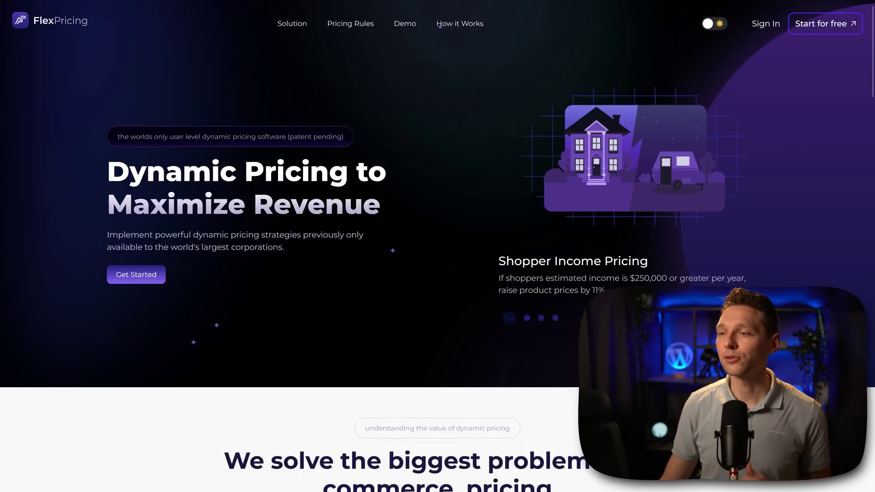
- Scroll through the homepage's pricing examples and back up to the hero section
scroll(438, 246, "down", 3)
scroll(437, 246, "down", 5)
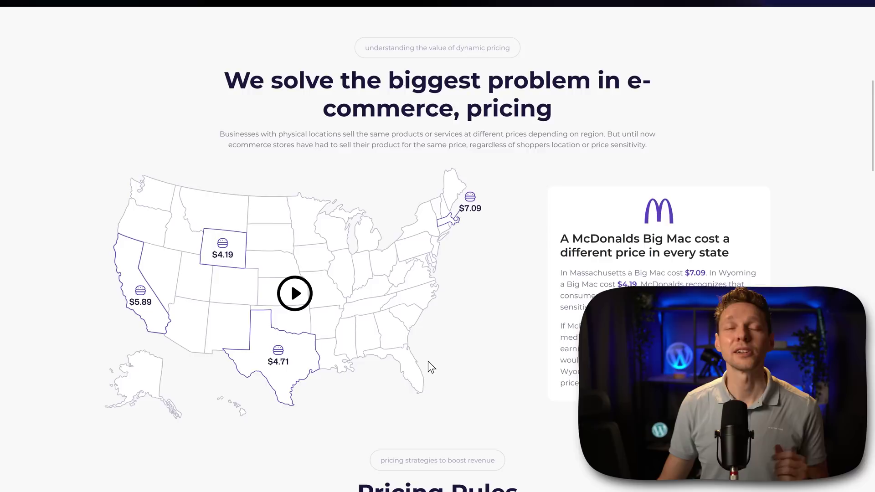
scroll(543, 344, "down", 1)
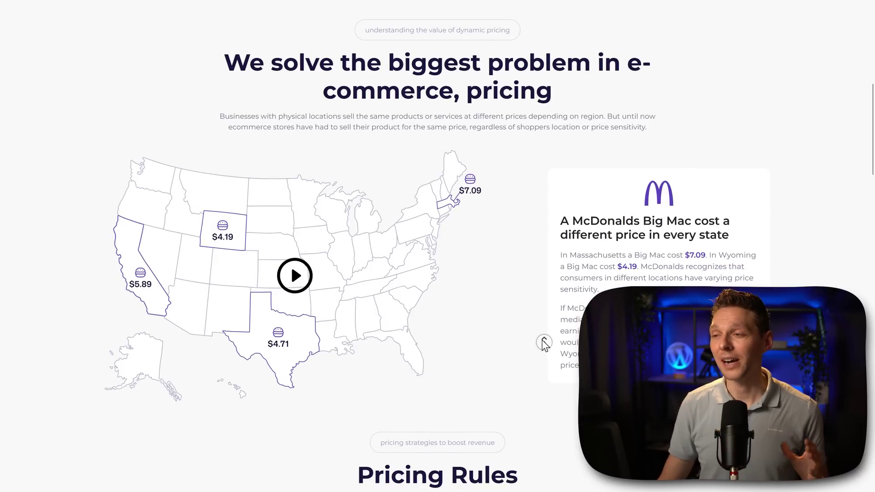
scroll(542, 339, "up", 9)
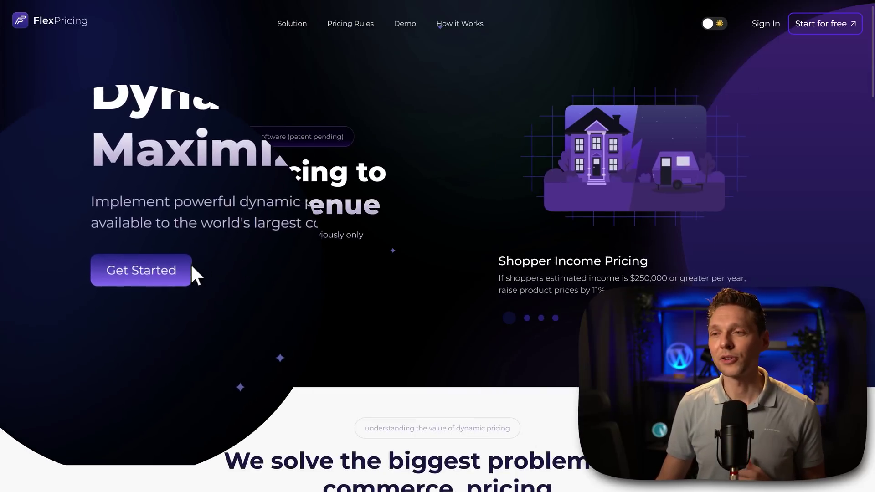
- Open Get Started and submit the sign-up form with the new account's store details
left_click(172, 269)
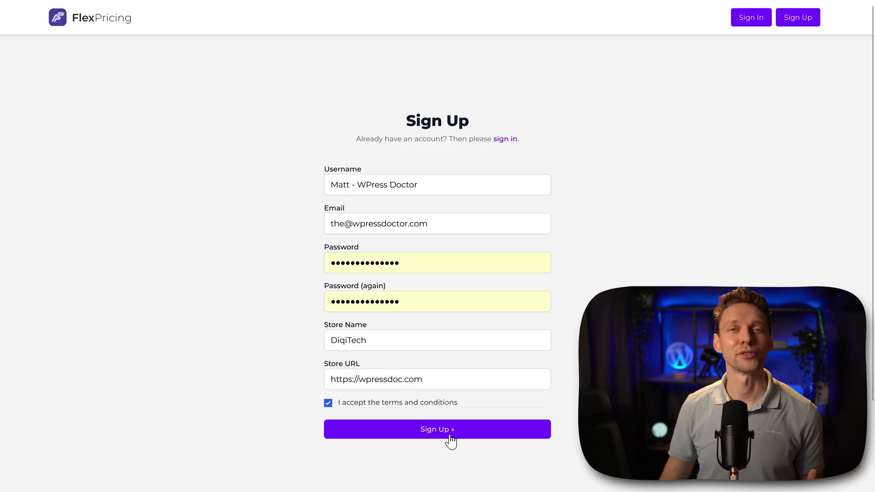
left_click(450, 439)
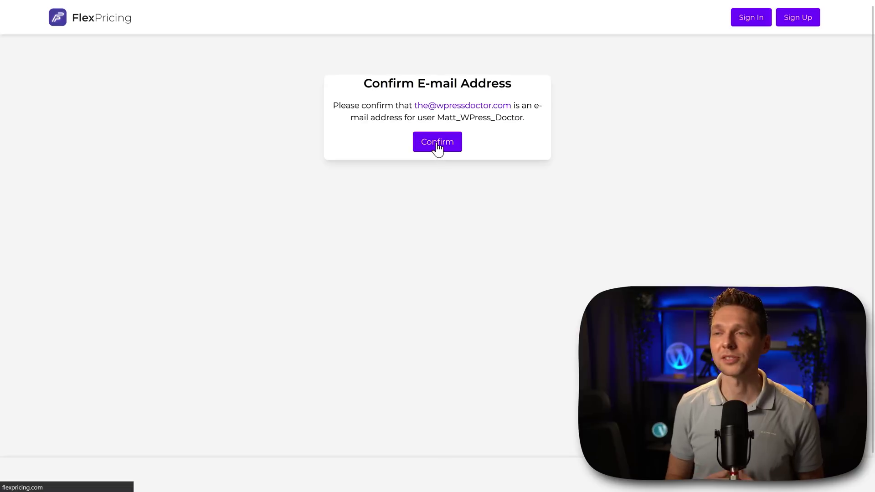
- Dismiss the confirmation notice, open Connect a Store and copy the Step 3 Store API Key
left_click(855, 49)
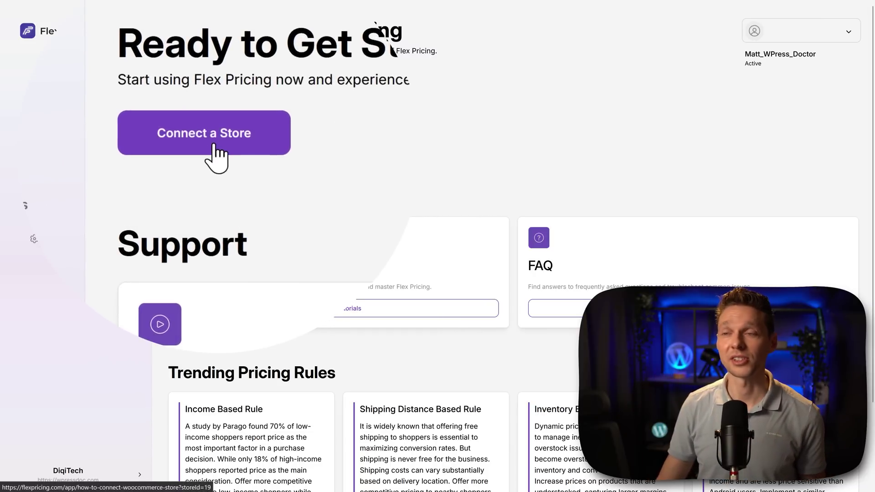
left_click(214, 144)
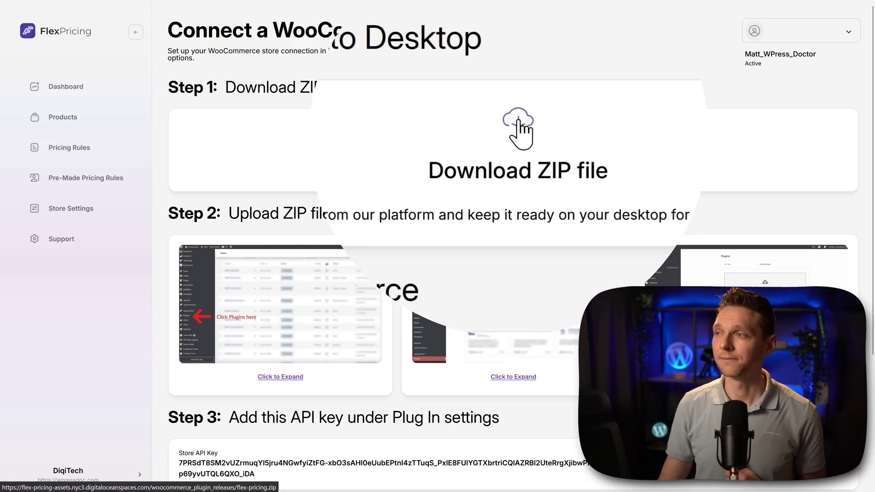
middle_click(400, 110)
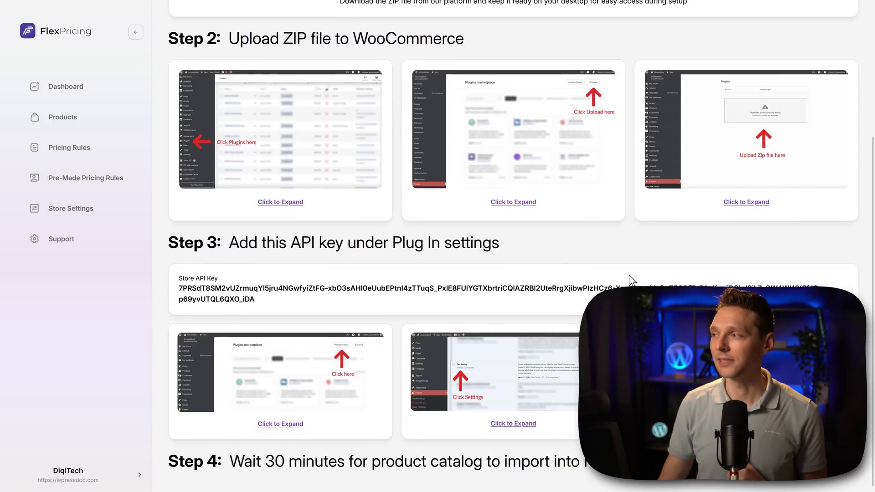
left_click(839, 288)
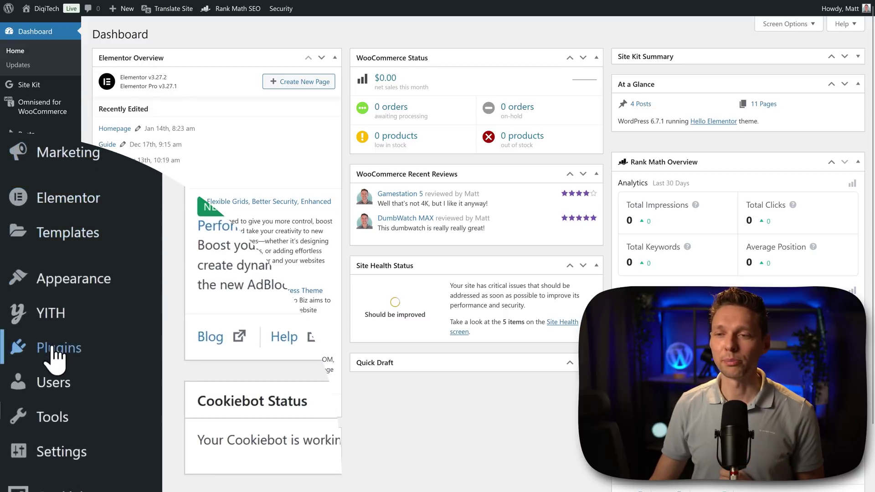
- Upload flex-pricing.zip through Plugins > Add New Plugin and install it
mouse_move(28, 412)
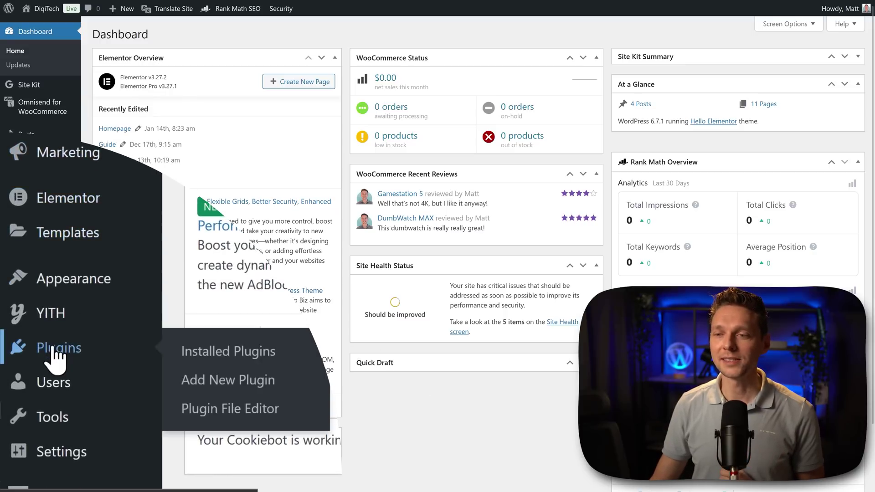
left_click(228, 382)
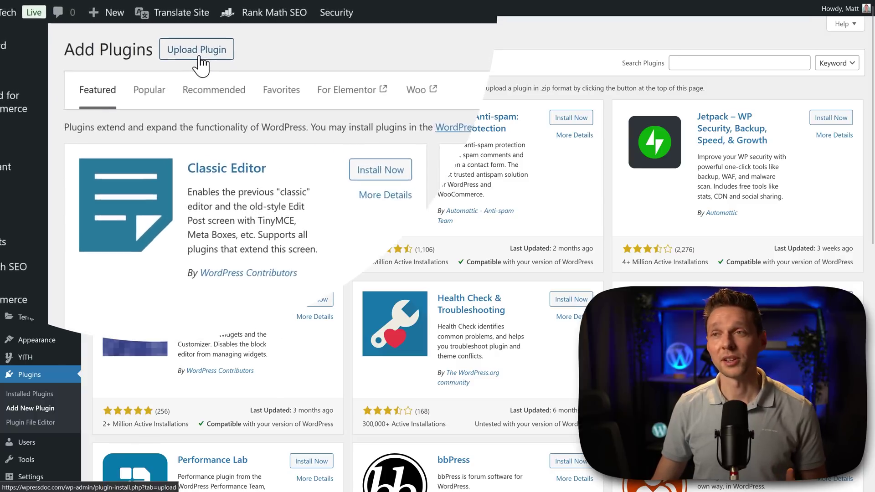
left_click(218, 70)
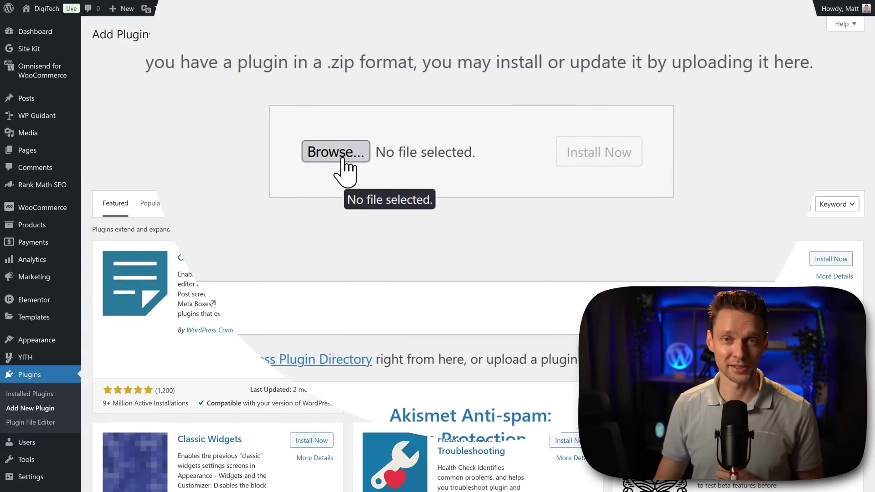
left_click(335, 152)
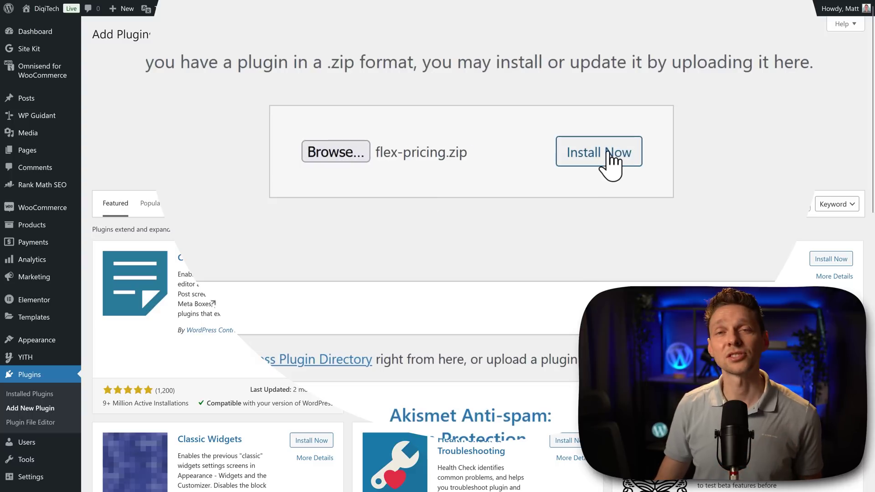
left_click(609, 153)
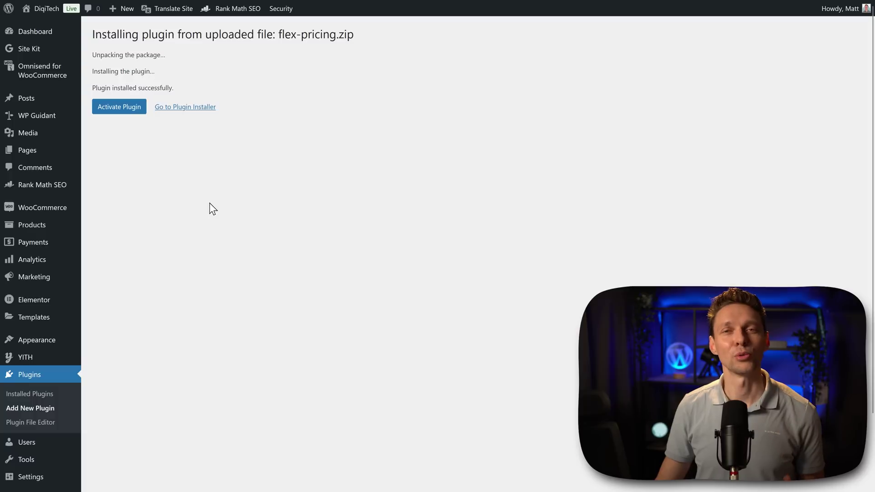
- Activate Flex Pricing, paste and save the Store API Key, then test the connection
left_click(130, 111)
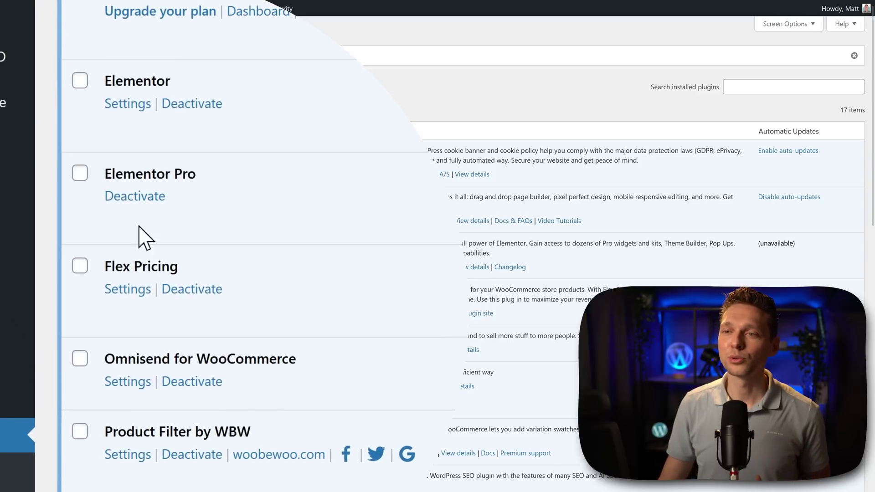
left_click(128, 292)
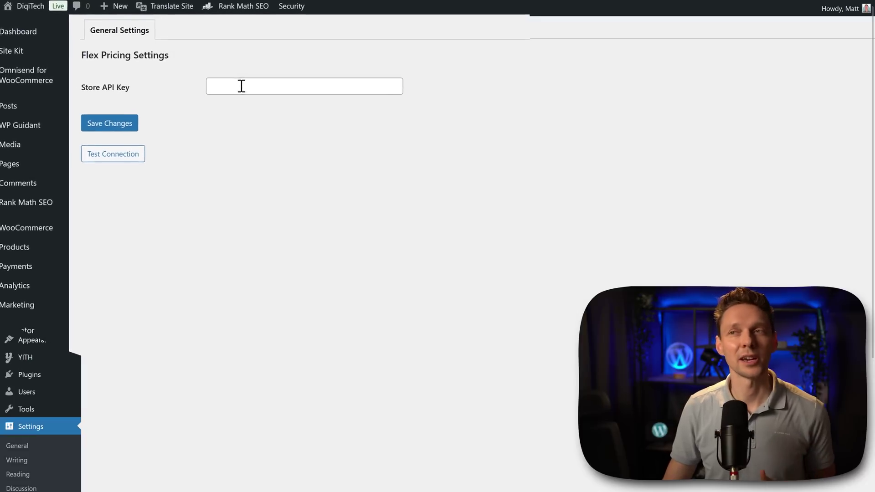
right_click(234, 86)
left_click(255, 159)
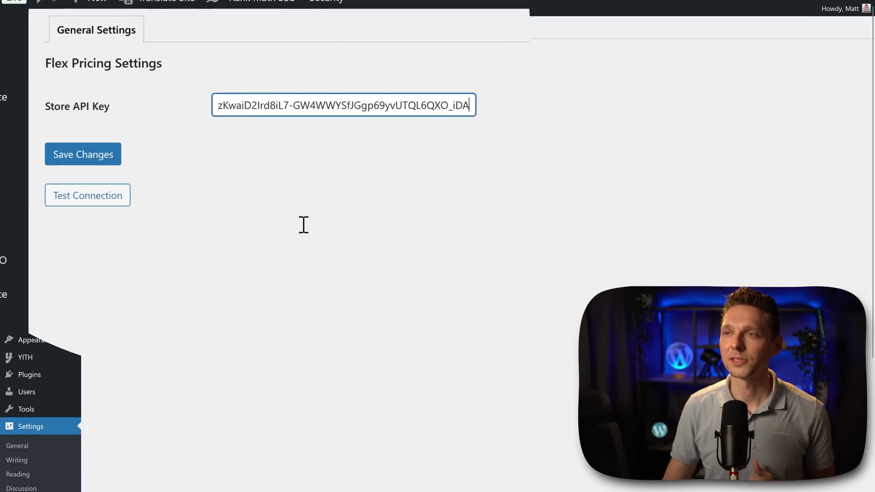
left_click(97, 155)
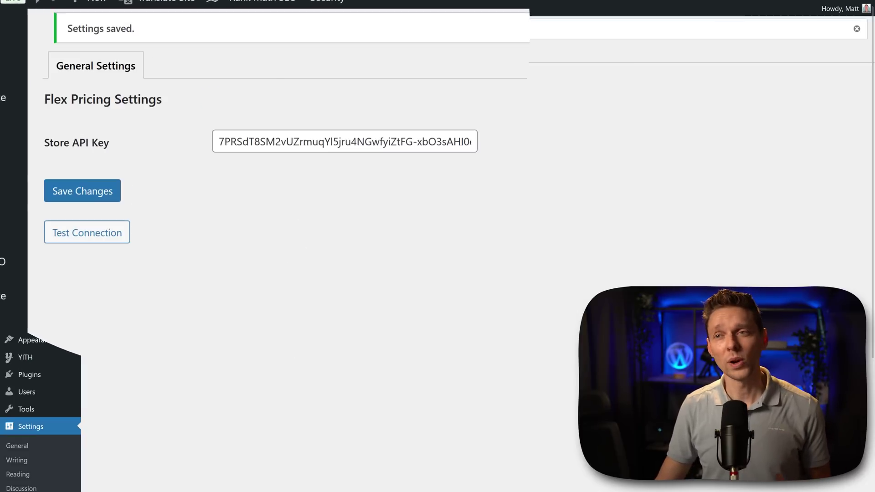
left_click(97, 239)
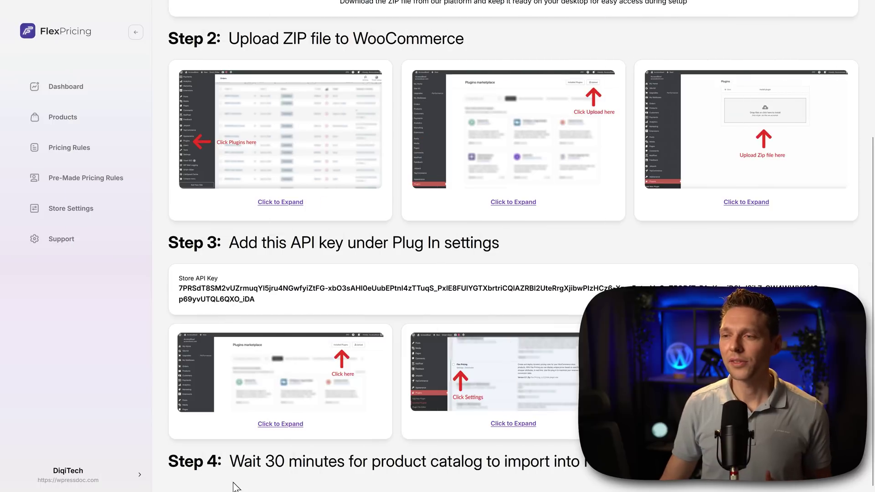
- Note the Step 4 thirty-minute wait, then browse the Pre-Made Pricing Rules cards
left_click_drag(230, 461, 588, 460)
left_click(587, 460)
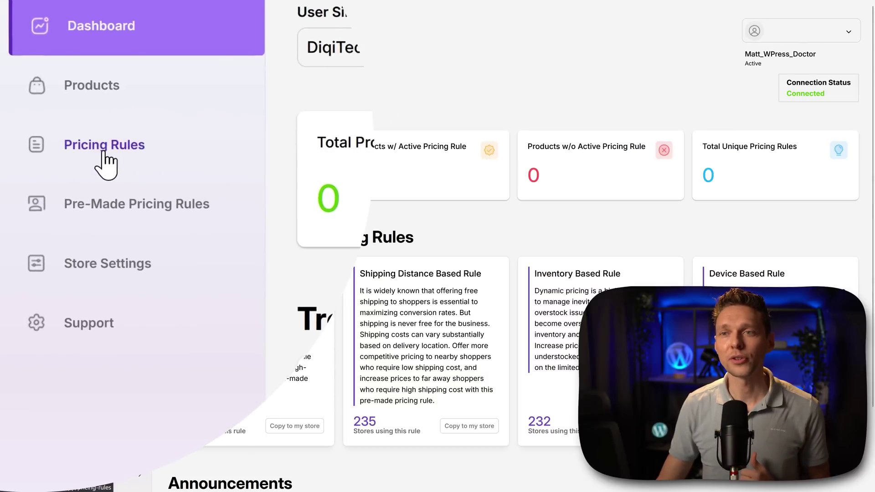
left_click(106, 204)
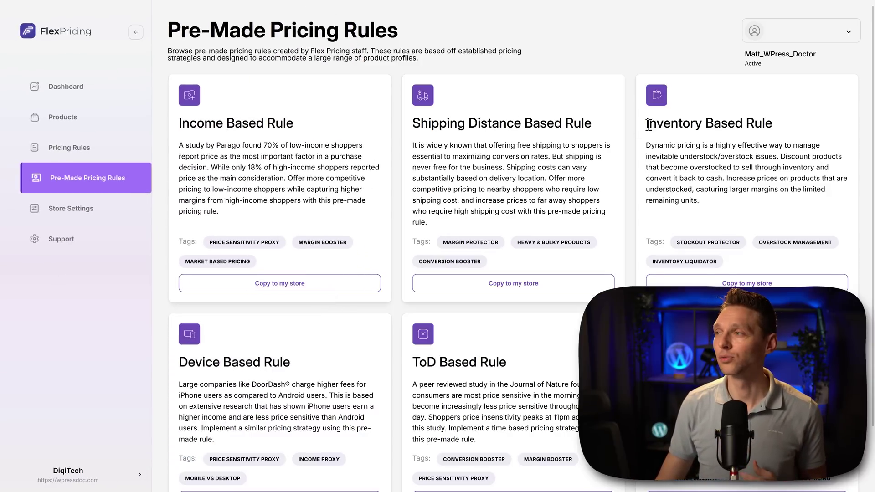
scroll(629, 153, "down", 1)
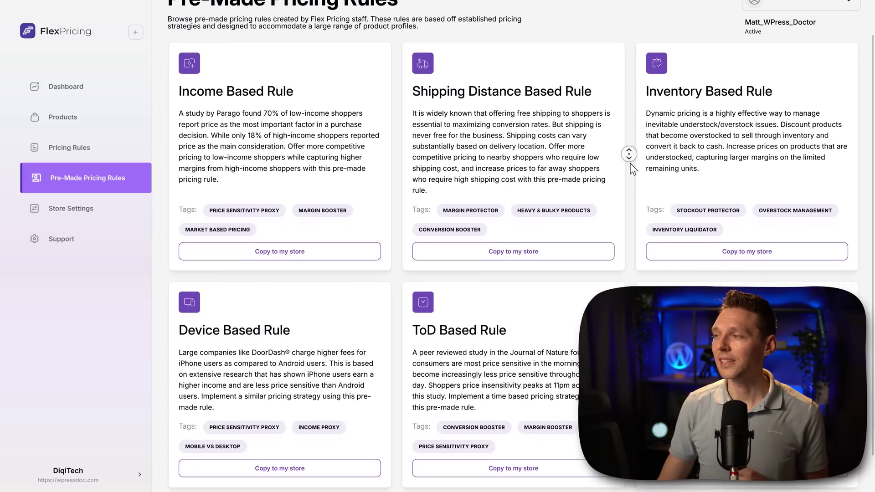
scroll(628, 154, "down", 2)
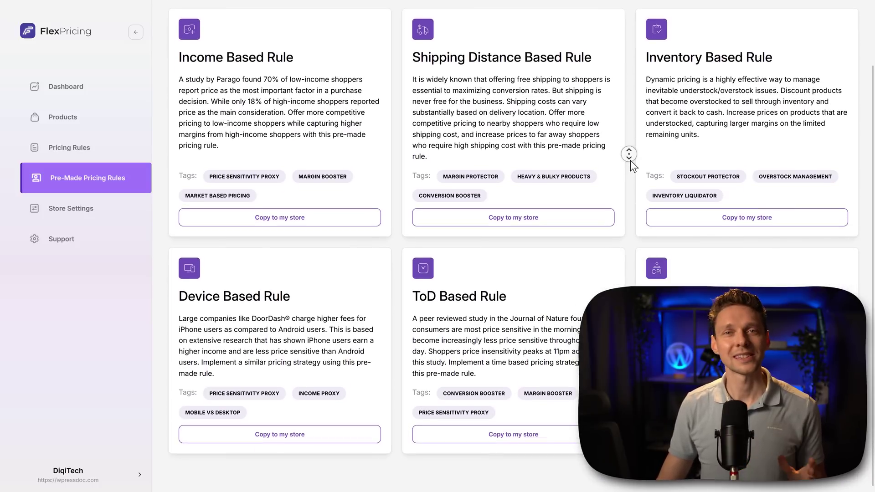
scroll(629, 154, "up", 2)
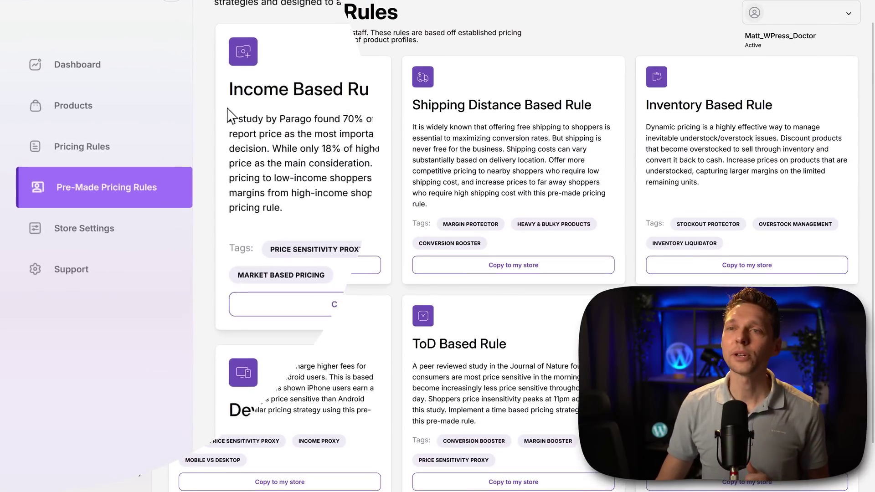
- Create a pricing rule named 'Different state' for visitors from a different state
left_click(94, 145)
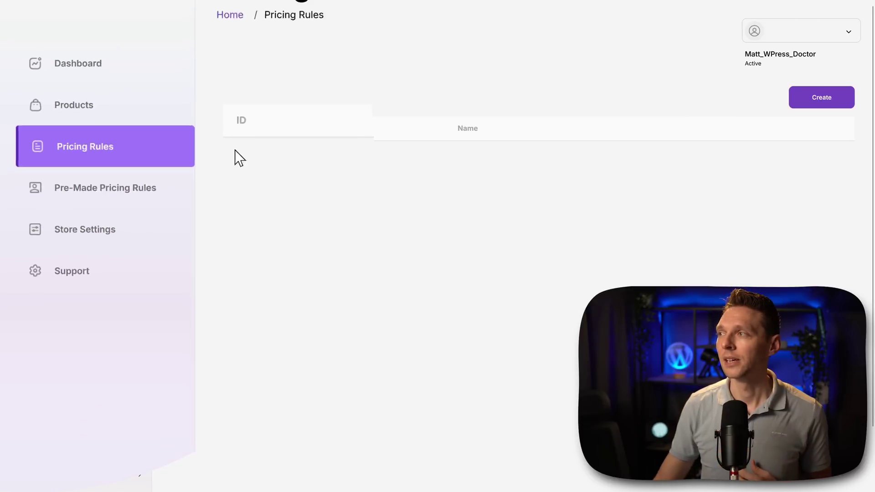
left_click(816, 102)
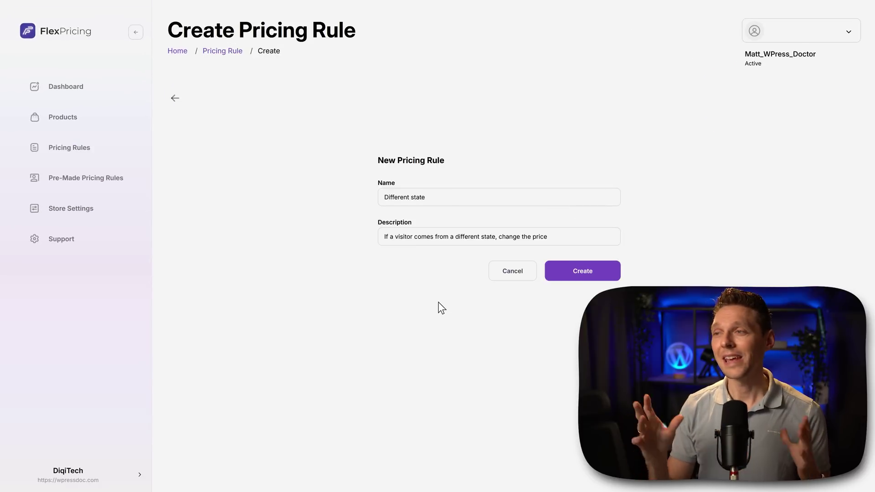
left_click(607, 278)
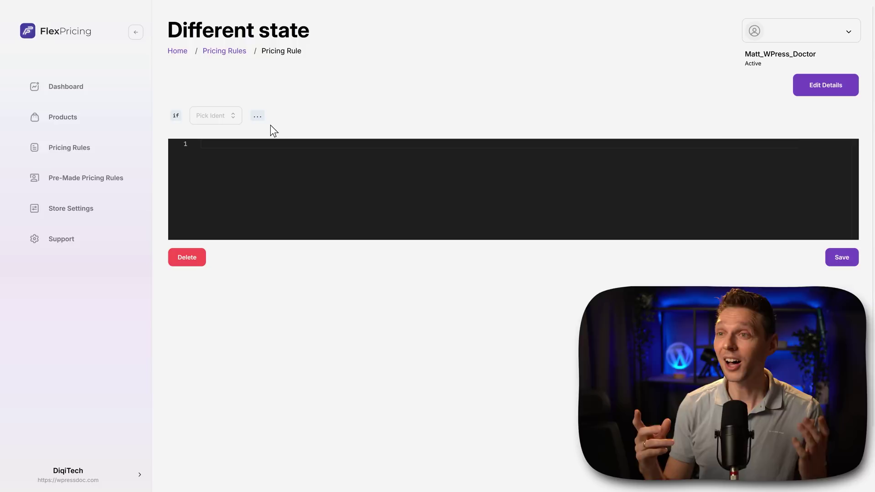
- Set the condition to State User is in 'is not one of' Nevada
left_click(200, 117)
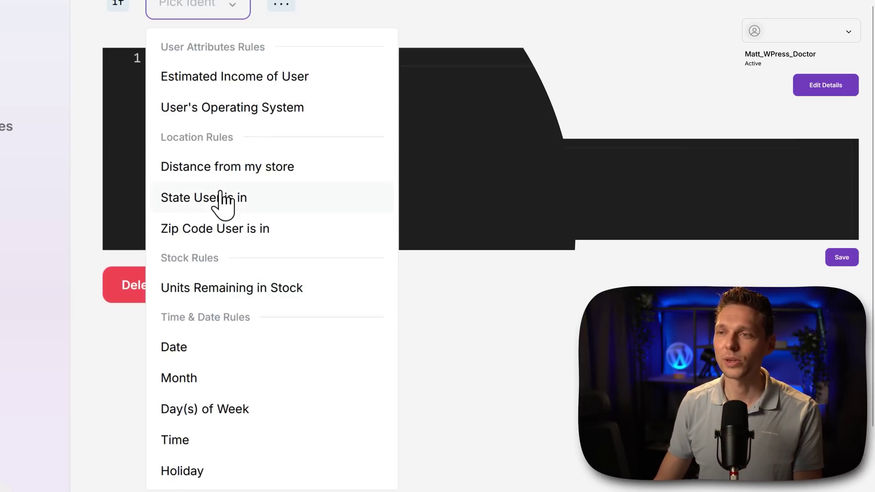
left_click(233, 208)
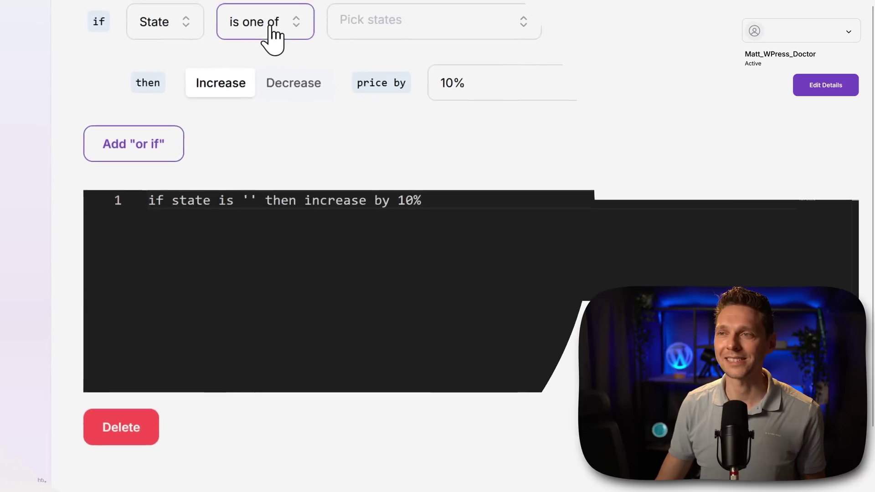
left_click(272, 31)
left_click(206, 160)
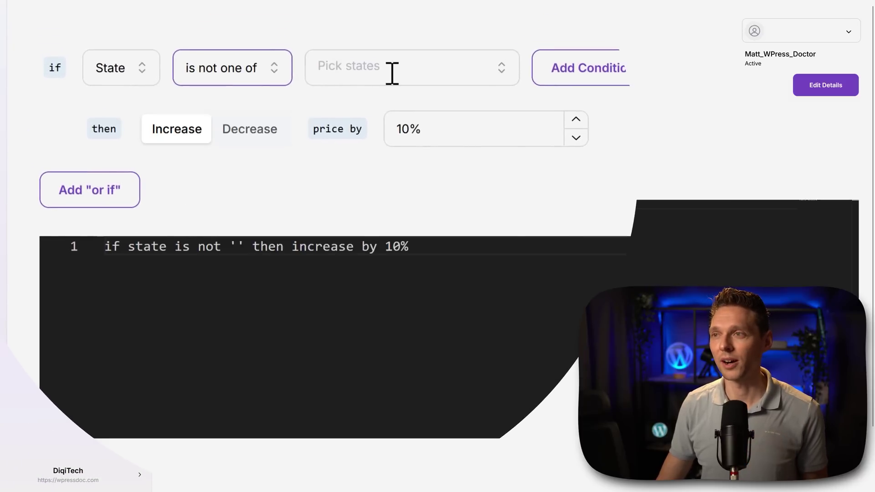
left_click(411, 53)
type("nev")
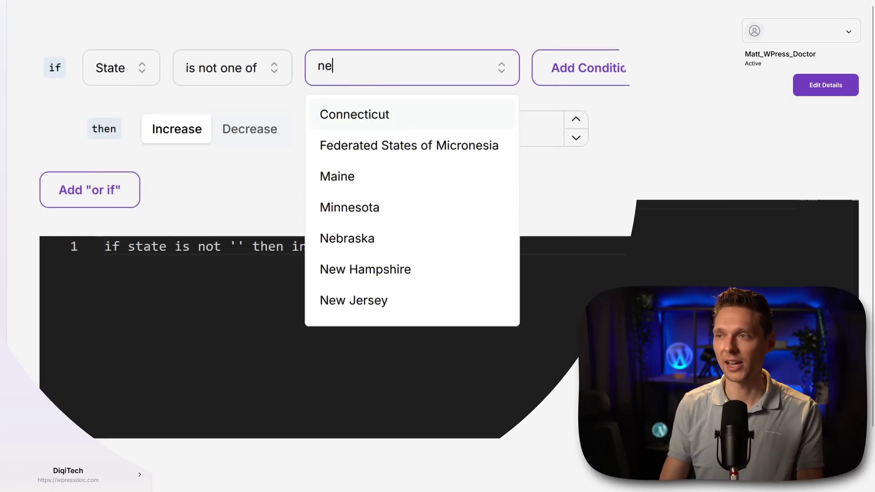
left_click(397, 119)
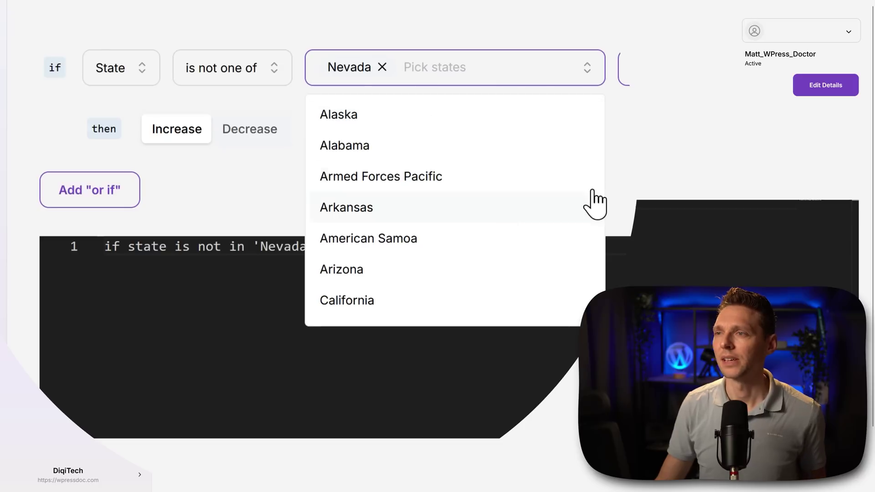
left_click(250, 117)
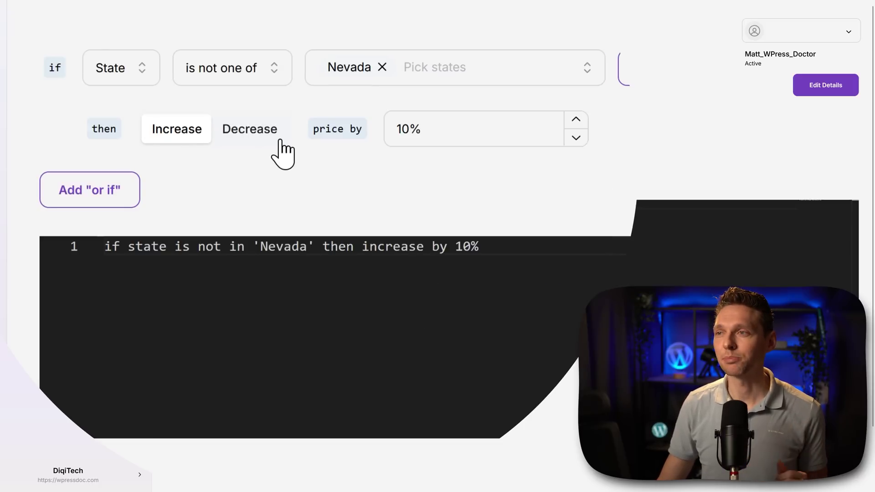
- Keep the price increase at 10% and save the Different state rule
left_click(457, 129)
double_click(403, 127)
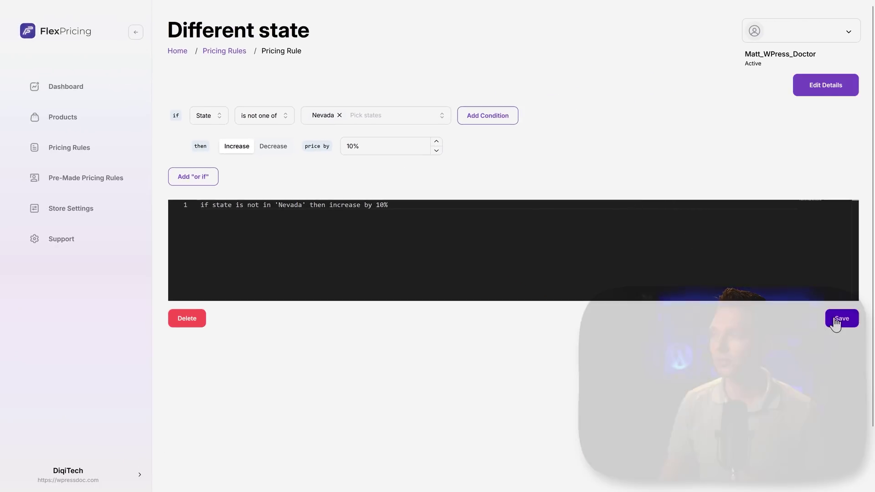
left_click(835, 321)
left_click(573, 266)
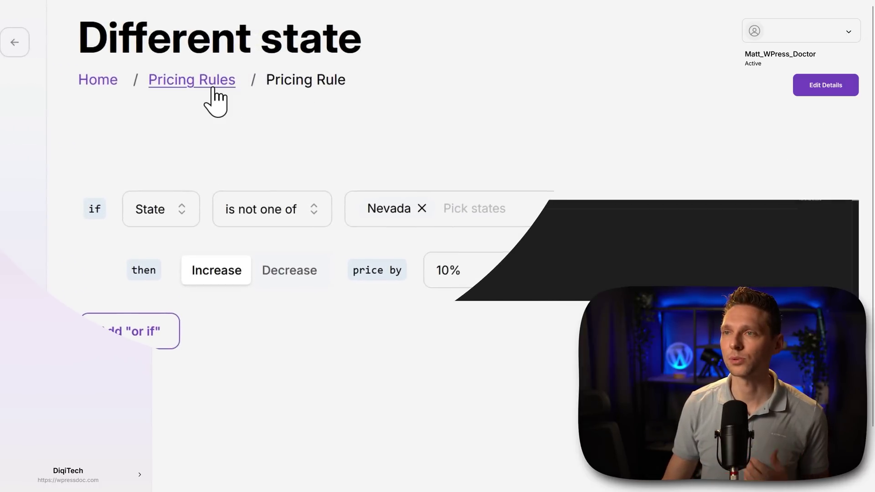
- Create a new pricing rule named 'Operating system discrimination'
left_click(201, 72)
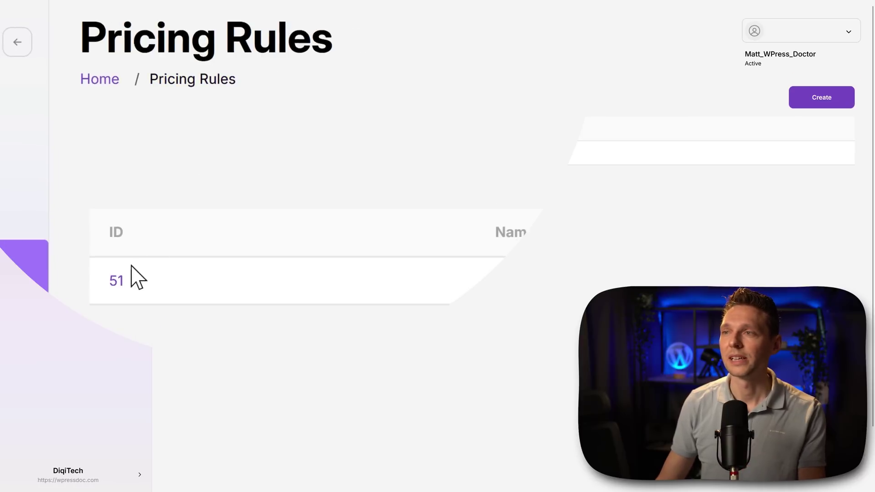
left_click(822, 106)
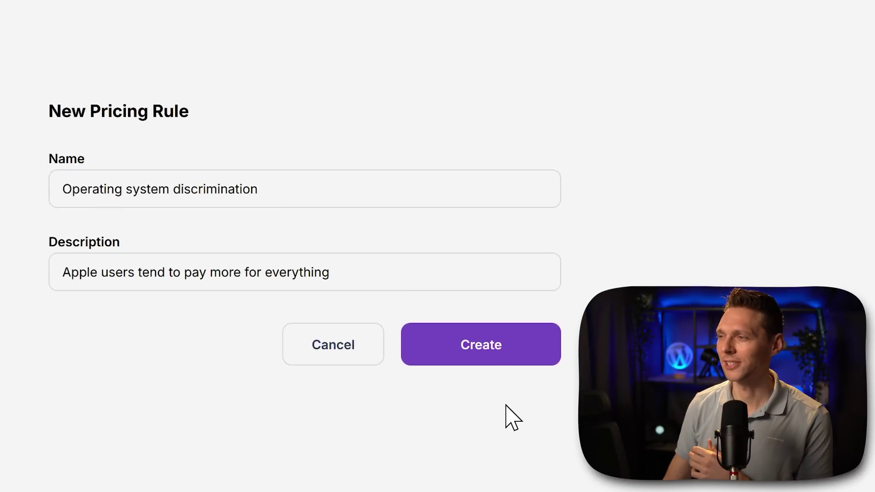
left_click(488, 346)
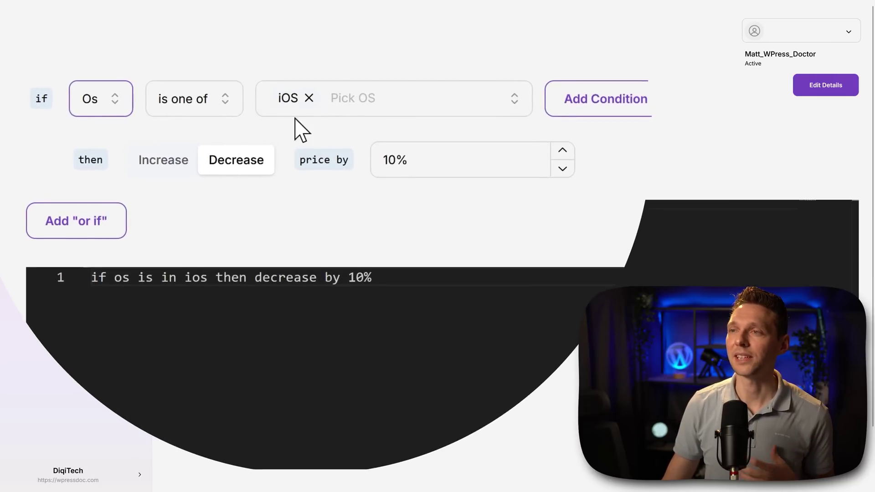
- Make the iOS rule increase prices by 50% and save it with Ctrl+S
left_click(155, 163)
left_click_drag(390, 167, 368, 170)
type("5")
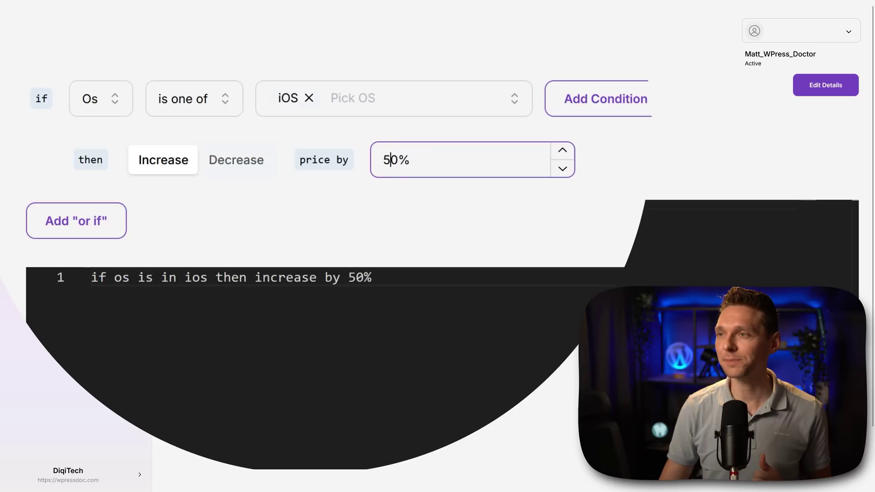
left_click(423, 248)
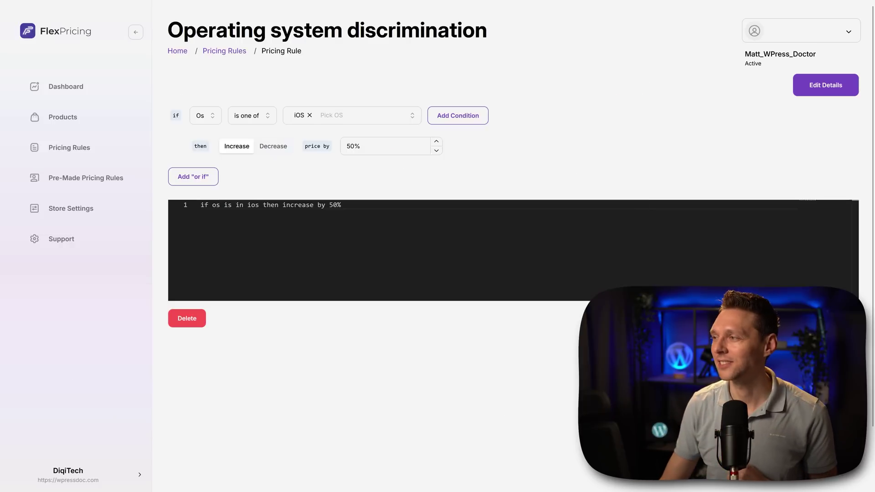
key("ctrl+s")
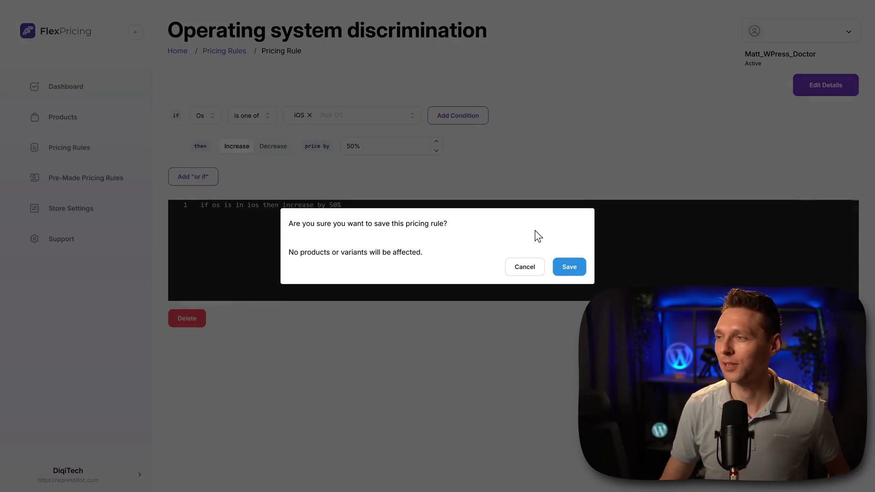
- Save the OS rule, then save an Estimated income rule decreasing prices 10% when income is under 20000
left_click(568, 267)
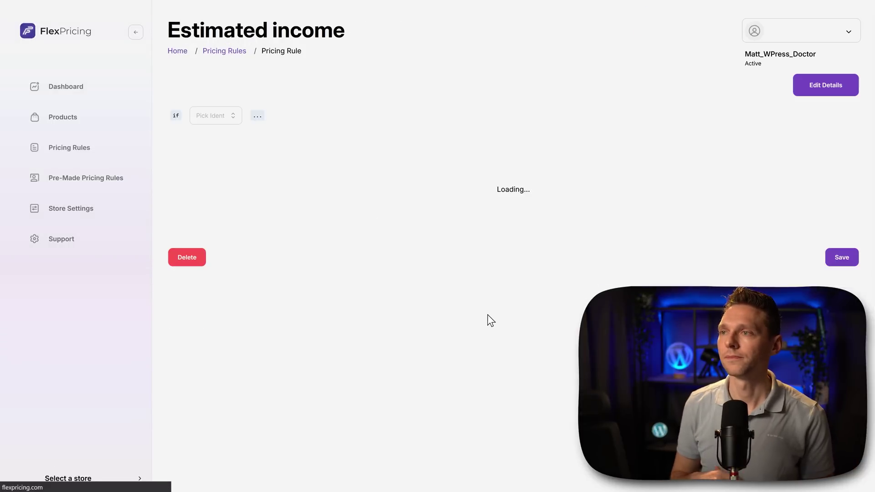
left_click(233, 115)
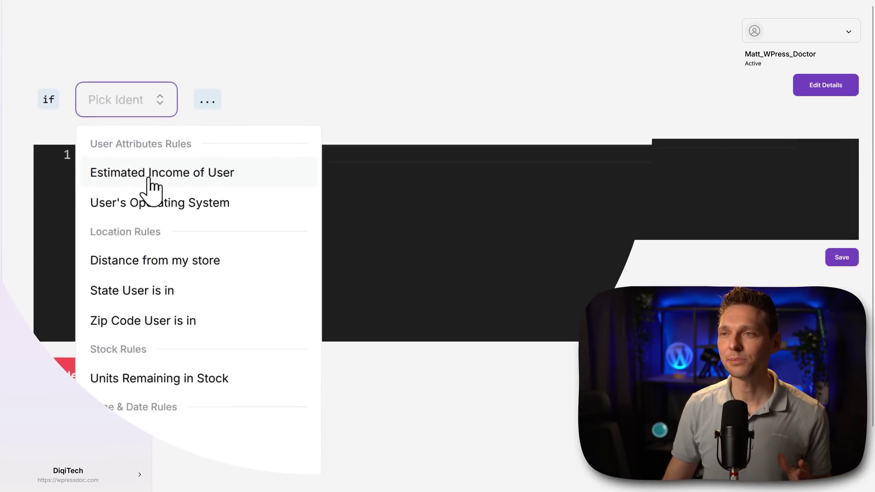
left_click(165, 169)
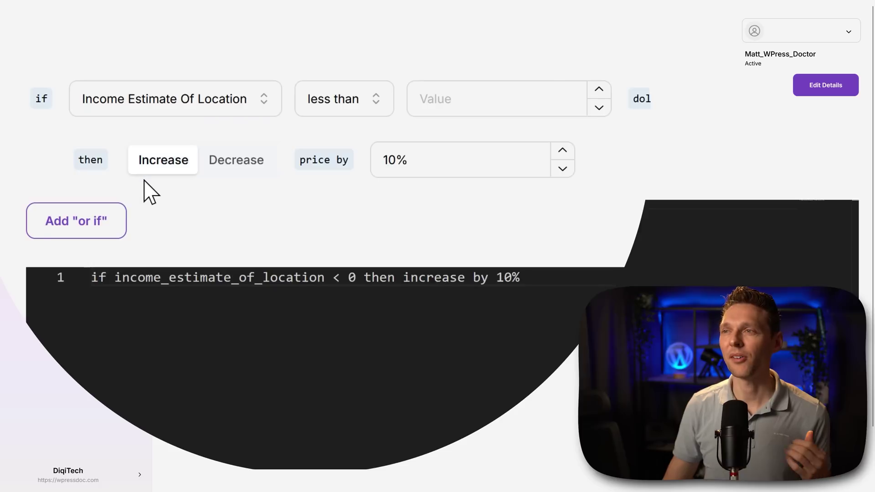
left_click(453, 95)
type("20000")
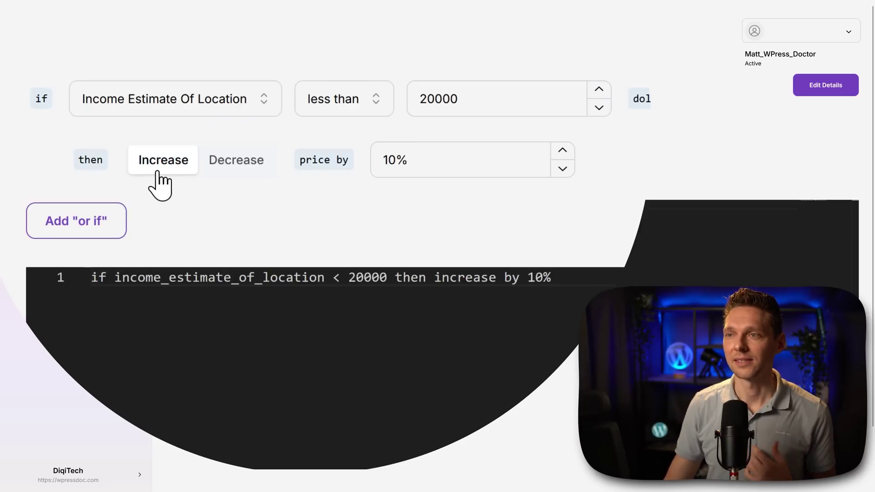
left_click(224, 166)
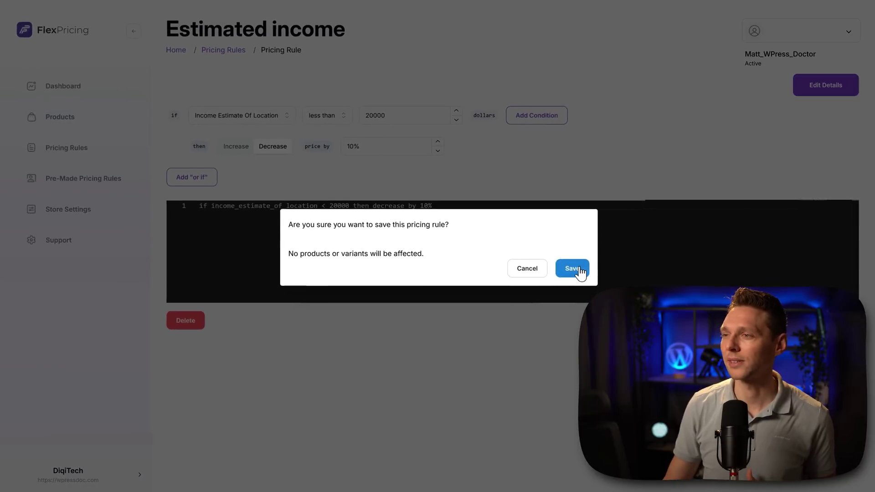
left_click(626, 307)
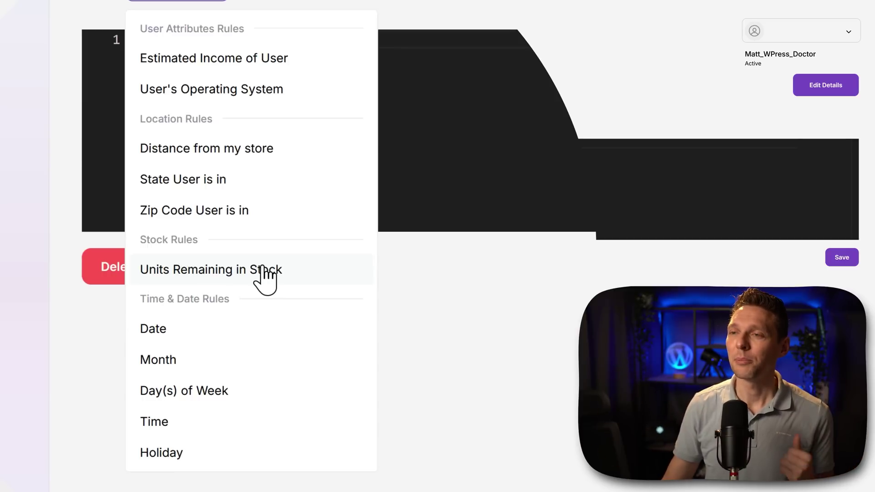
- Make the new rule's condition the Independence Day holiday
left_click(181, 451)
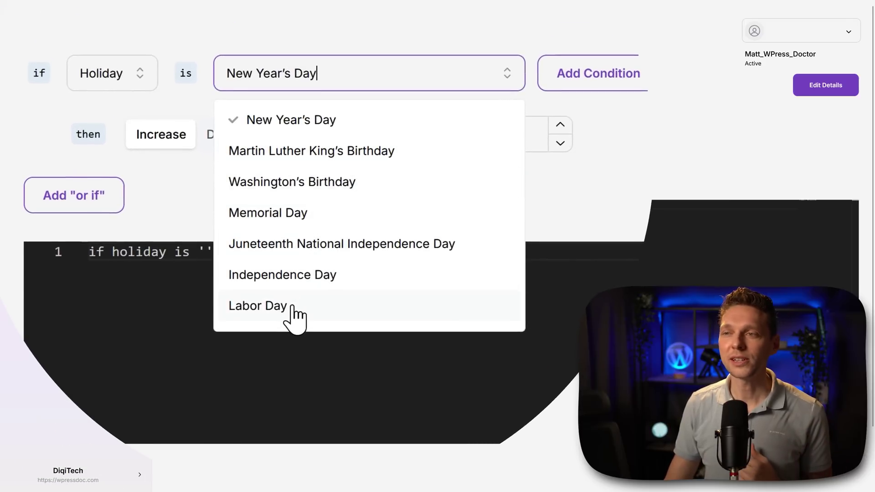
left_click(293, 275)
left_click(424, 137)
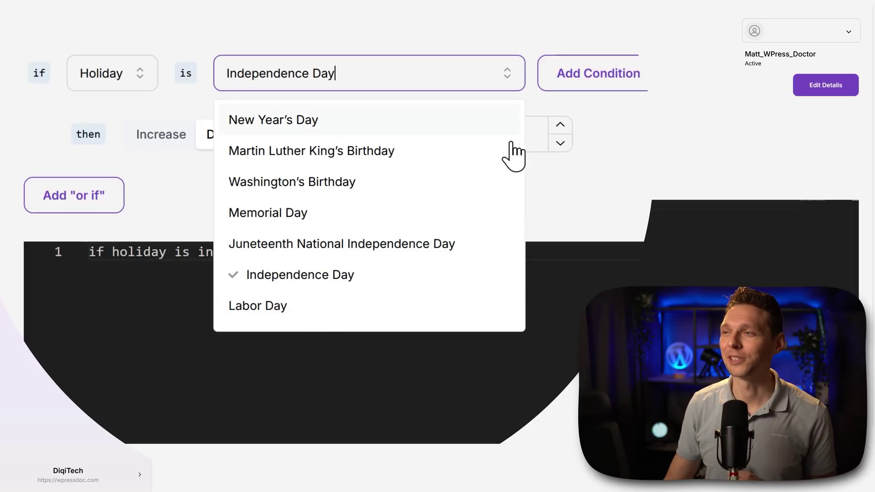
left_click(581, 207)
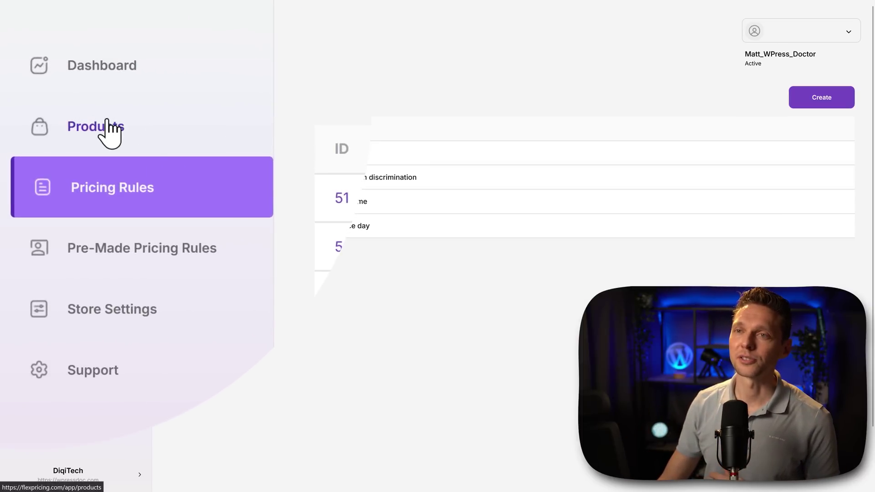
- Go to the Products list, briefly opening and closing the product filters panel
left_click(103, 132)
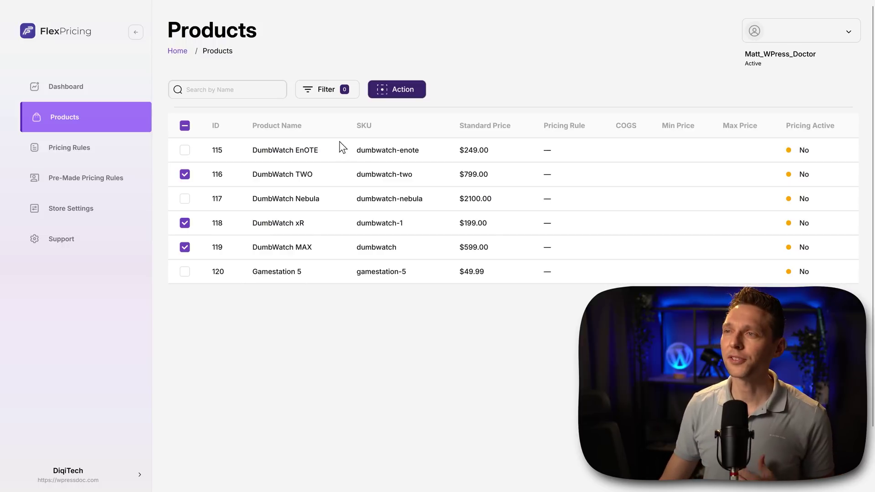
left_click(326, 91)
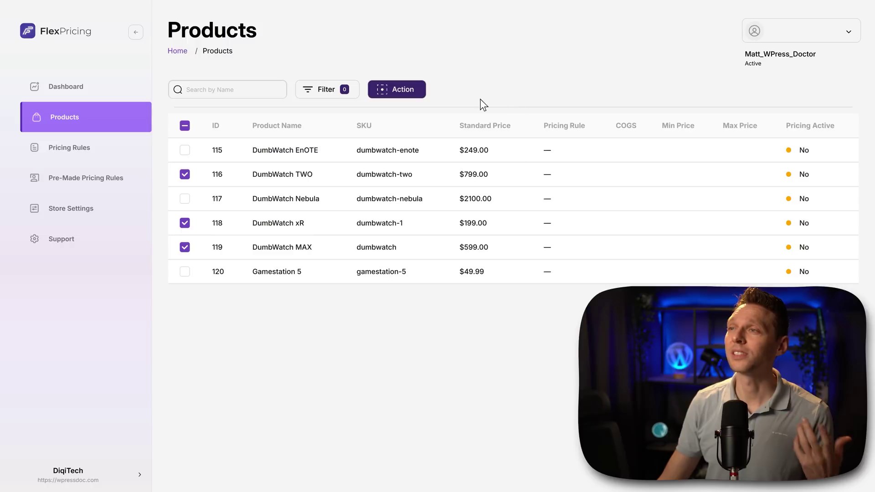
left_click(326, 90)
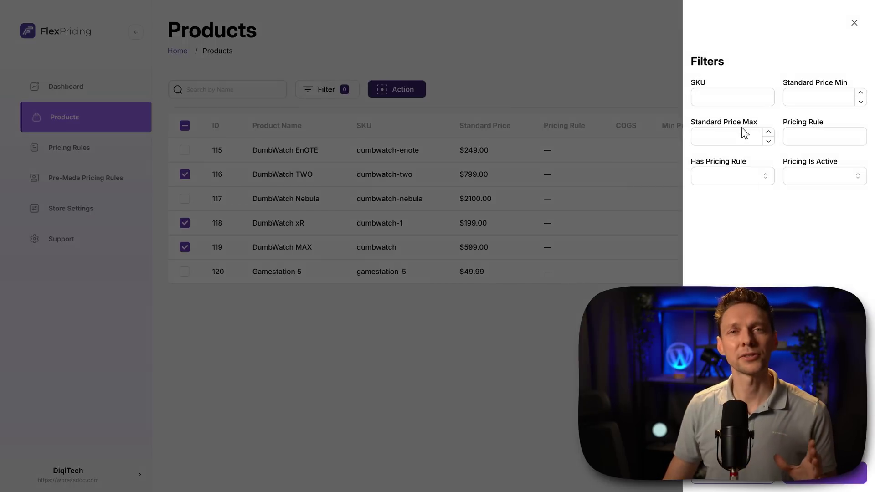
left_click(854, 24)
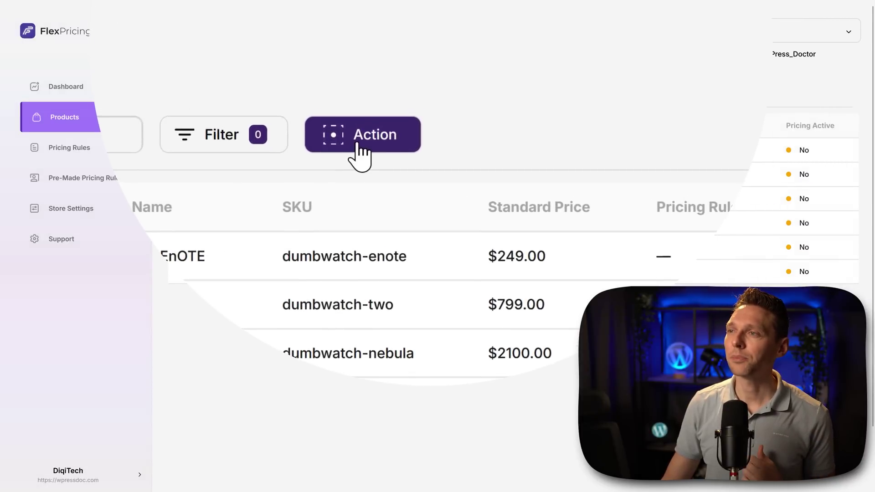
- Apply the Different state pricing rule to the three selected DumbWatch products
left_click(360, 150)
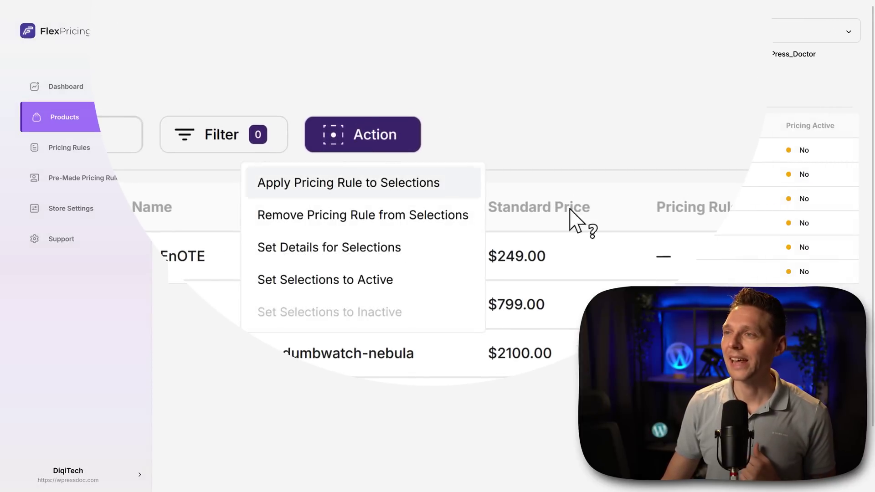
left_click(372, 193)
left_click(396, 100)
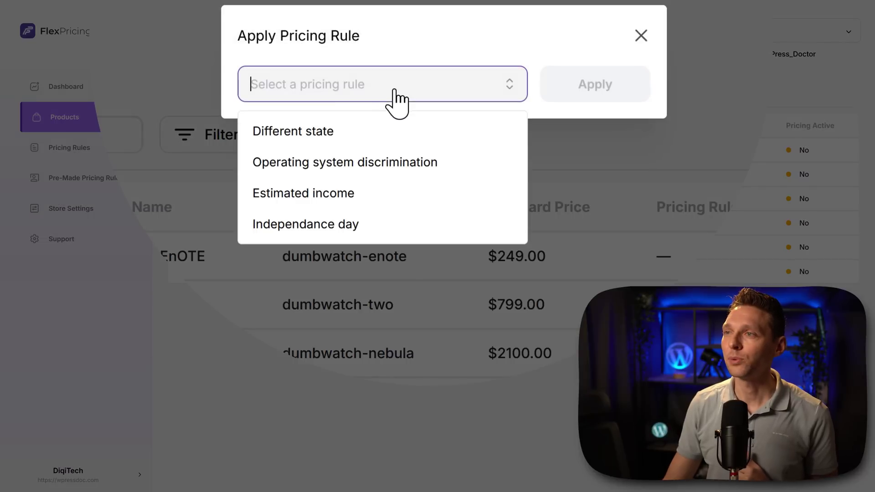
left_click(326, 137)
left_click(595, 99)
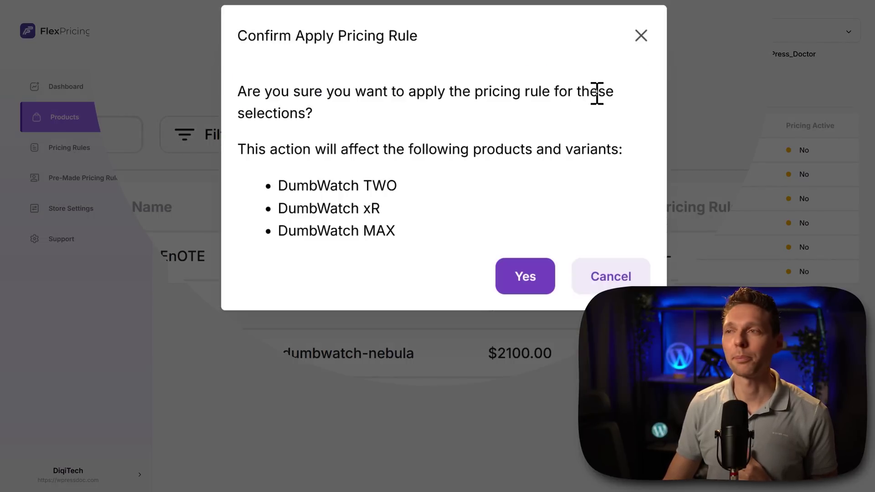
left_click(536, 291)
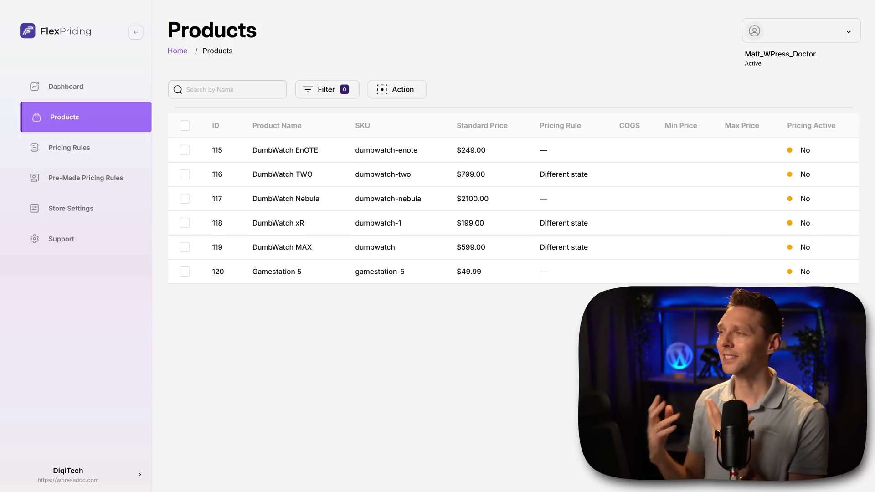
- Set DumbWatch TWO, xR and MAX to pricing active
left_click(184, 175)
left_click(184, 223)
left_click(184, 247)
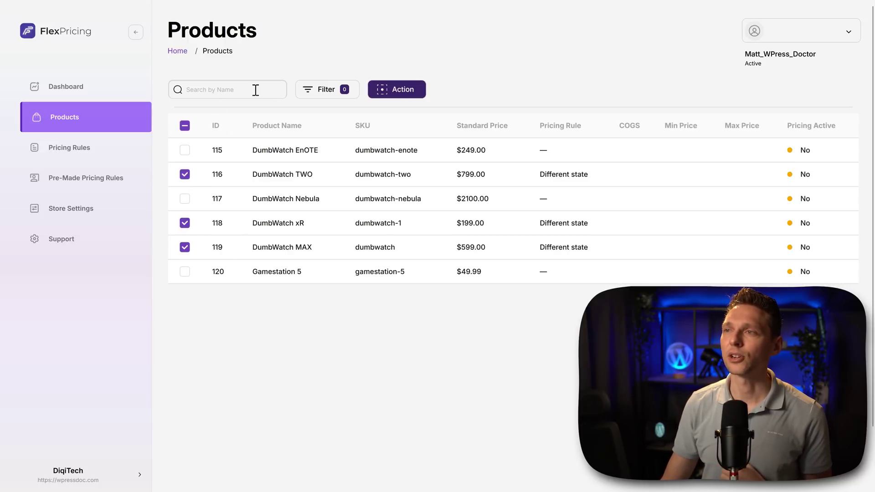
left_click(395, 90)
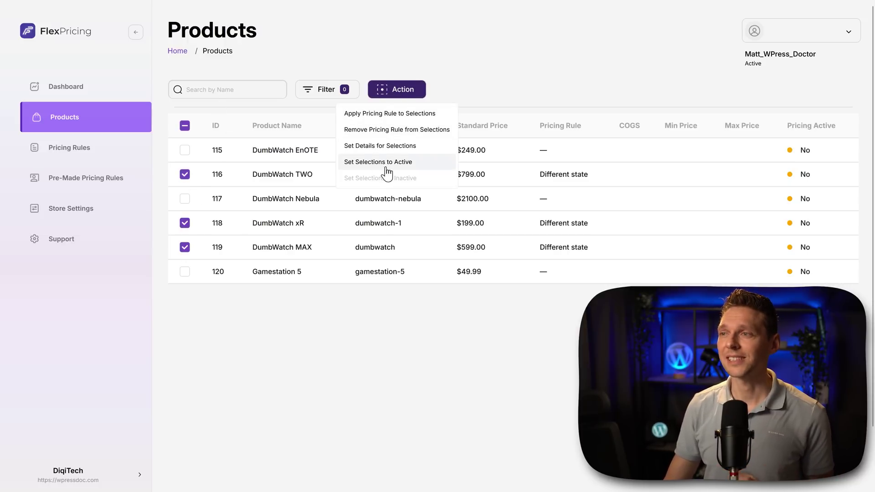
left_click(386, 163)
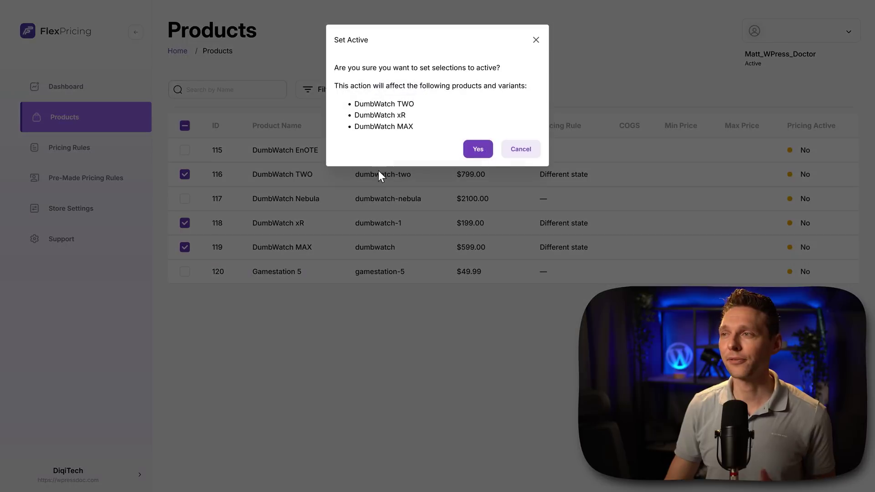
left_click(478, 150)
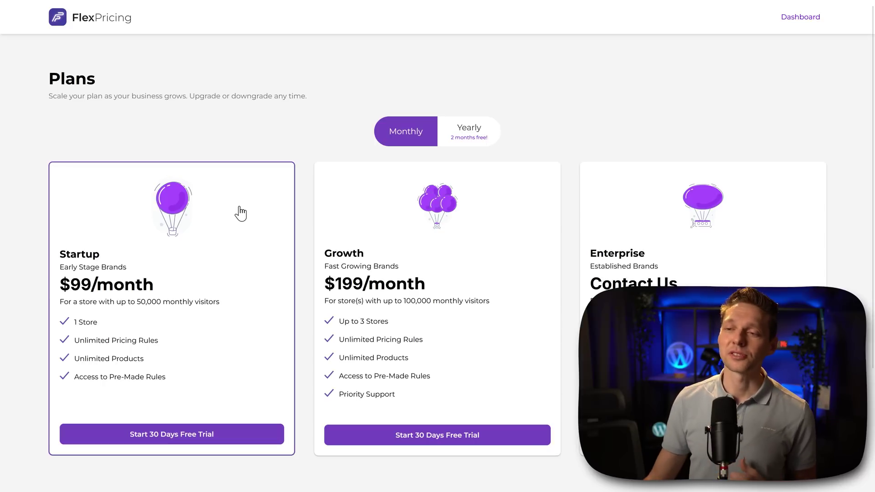
- Start the Startup plan's 30-day free trial and try Card, then Cash App Pay, as payment
left_click(208, 438)
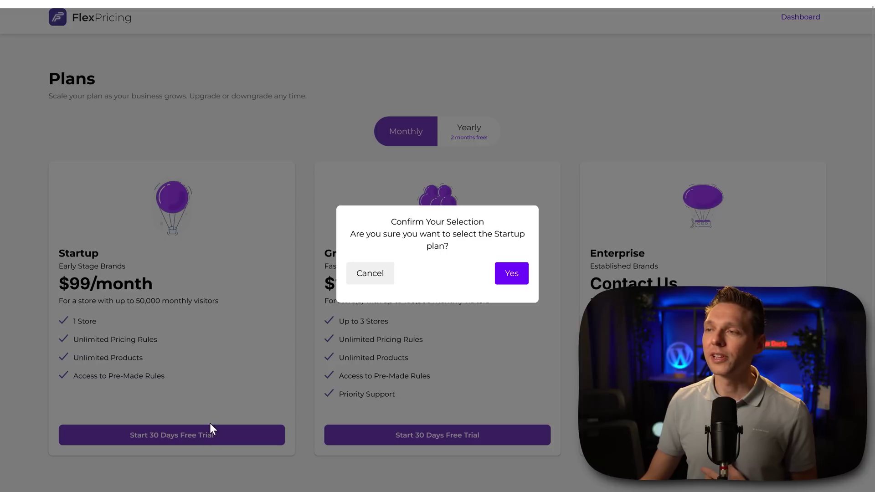
left_click(517, 275)
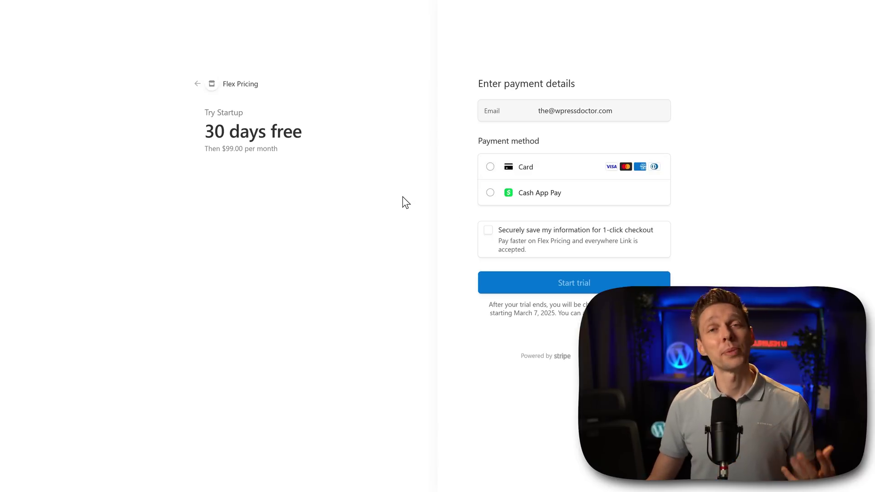
left_click(490, 167)
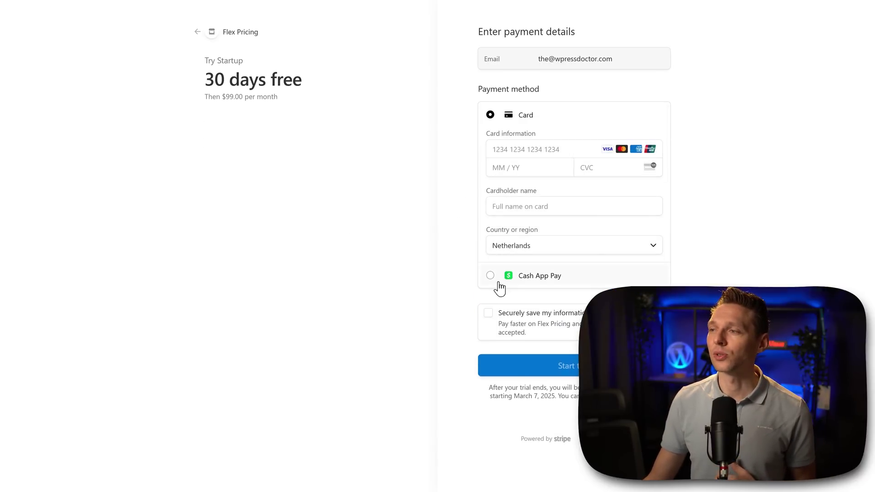
left_click(499, 281)
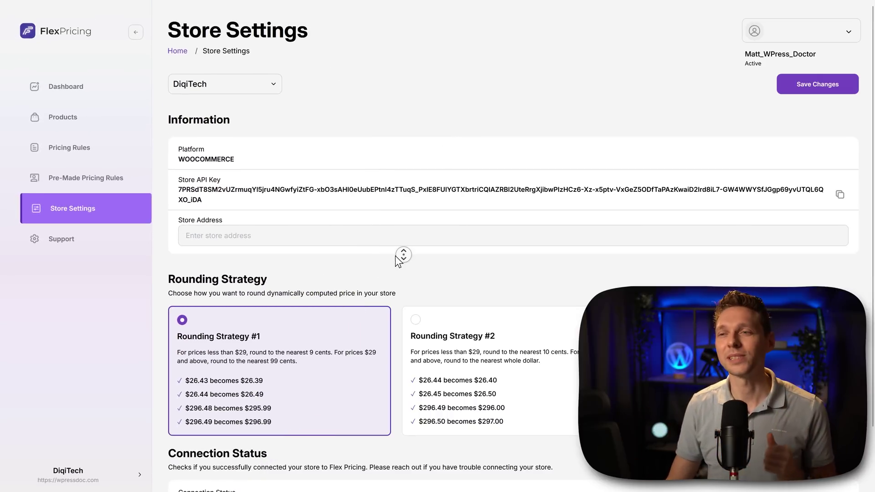
scroll(393, 263, "down", 1)
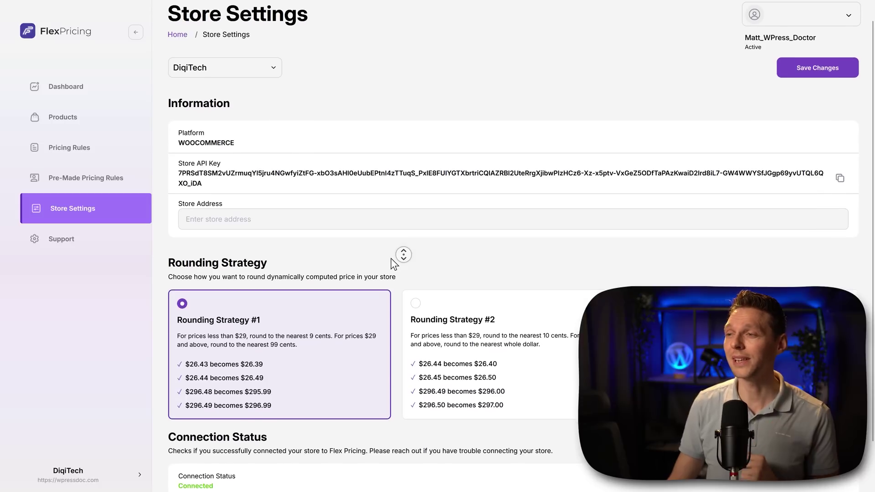
scroll(394, 267, "down", 1)
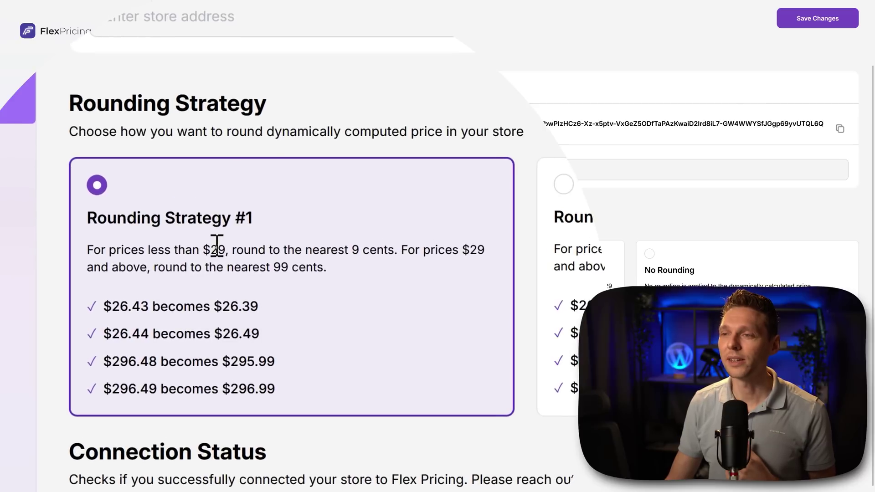
left_click(570, 195)
left_click(742, 254)
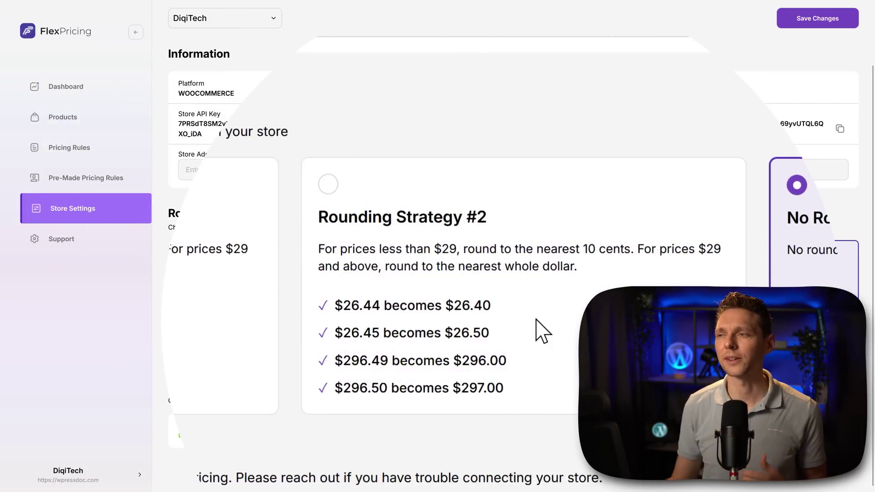
left_click(173, 364)
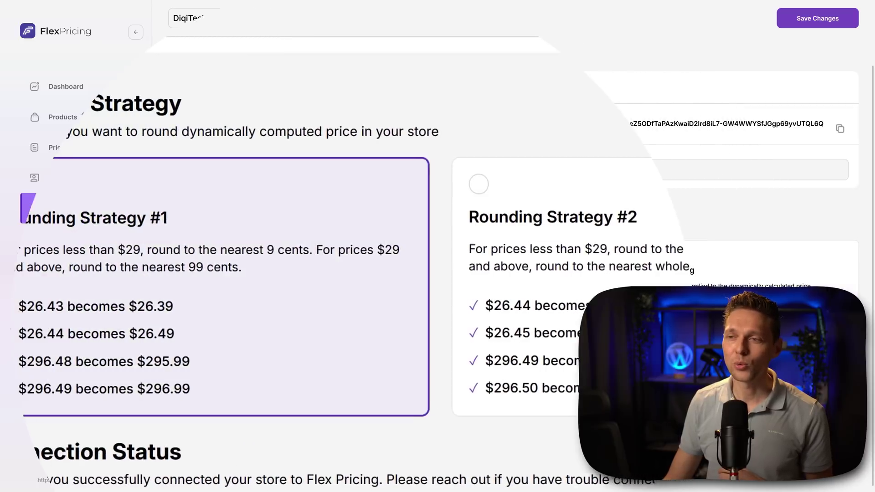